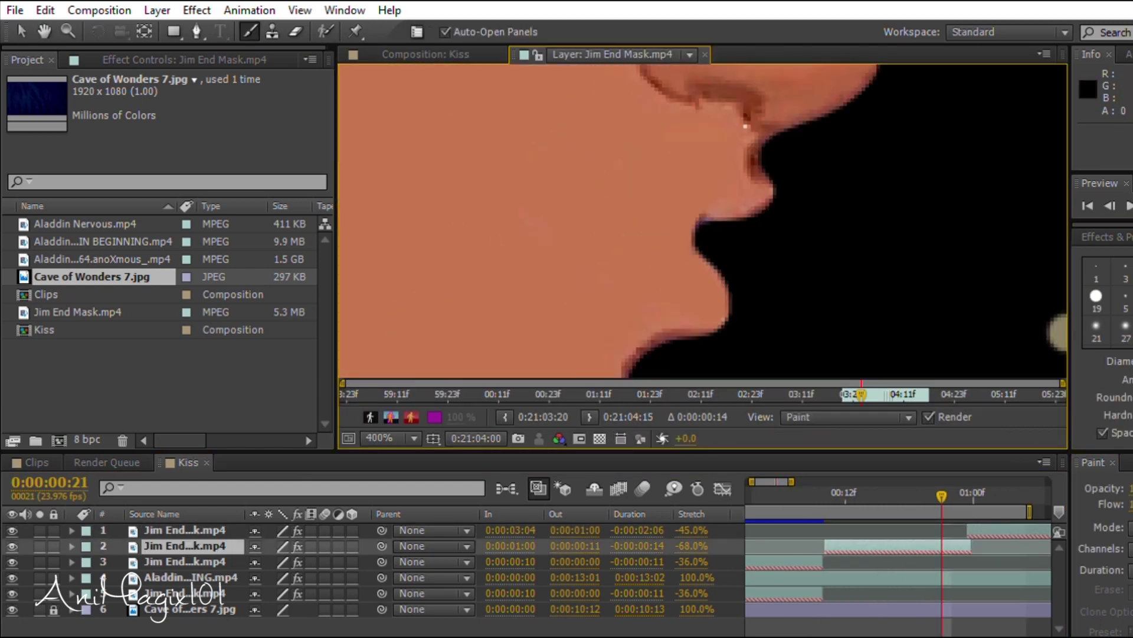
Step: Scroll the Kiss timeline down to layer 2's Masks and Effects, including Refine Matte and Change Color 2
scroll(847, 308, "down", 2)
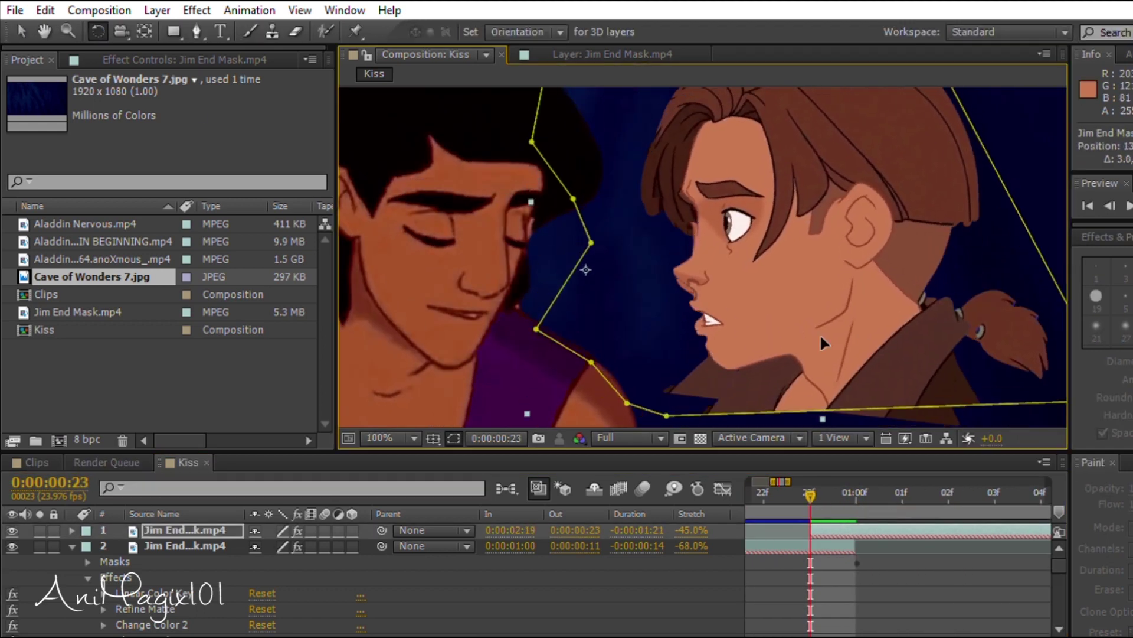
Step: RAM-preview the Jim-Aladdin kiss, step forward one frame, and deselect the 05f position keyframe
key("KP_0")
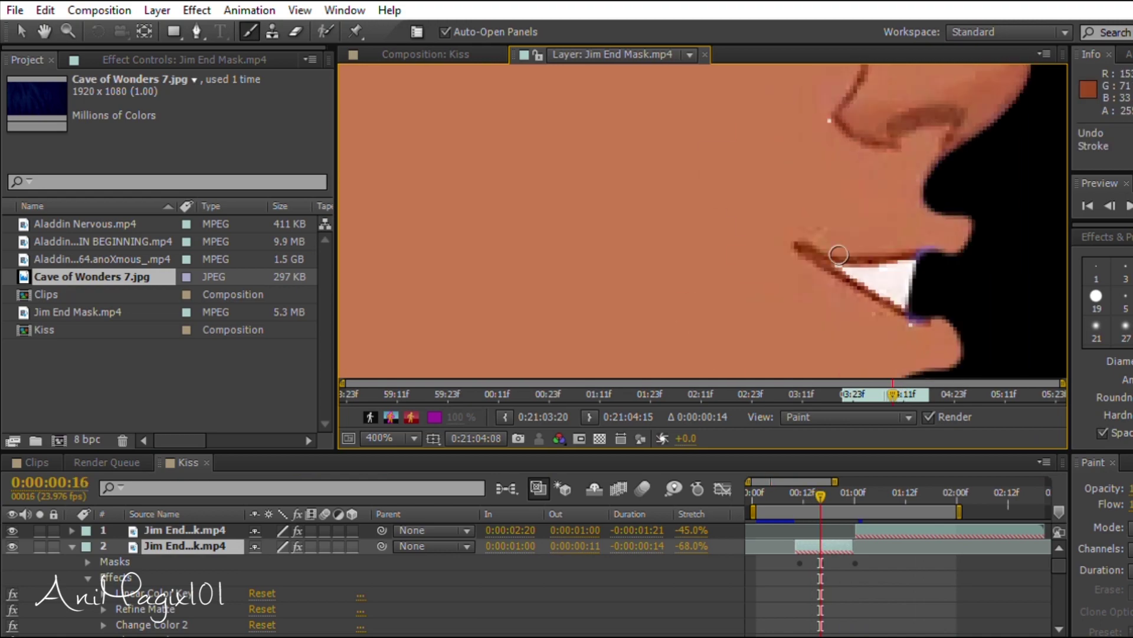
key("Page_Down")
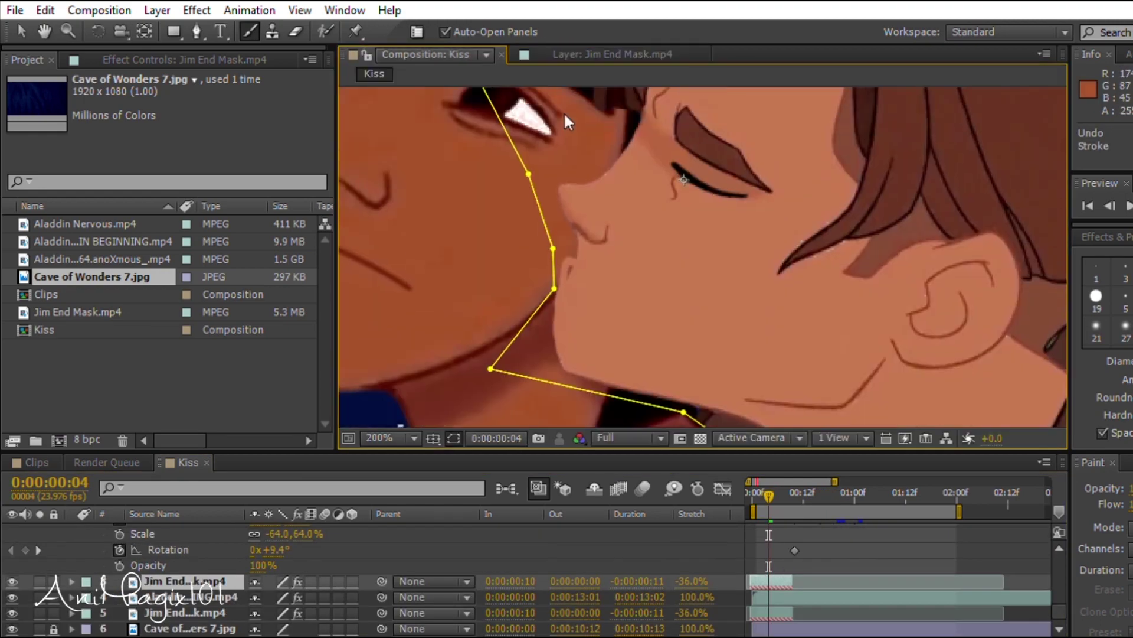
left_click(642, 345)
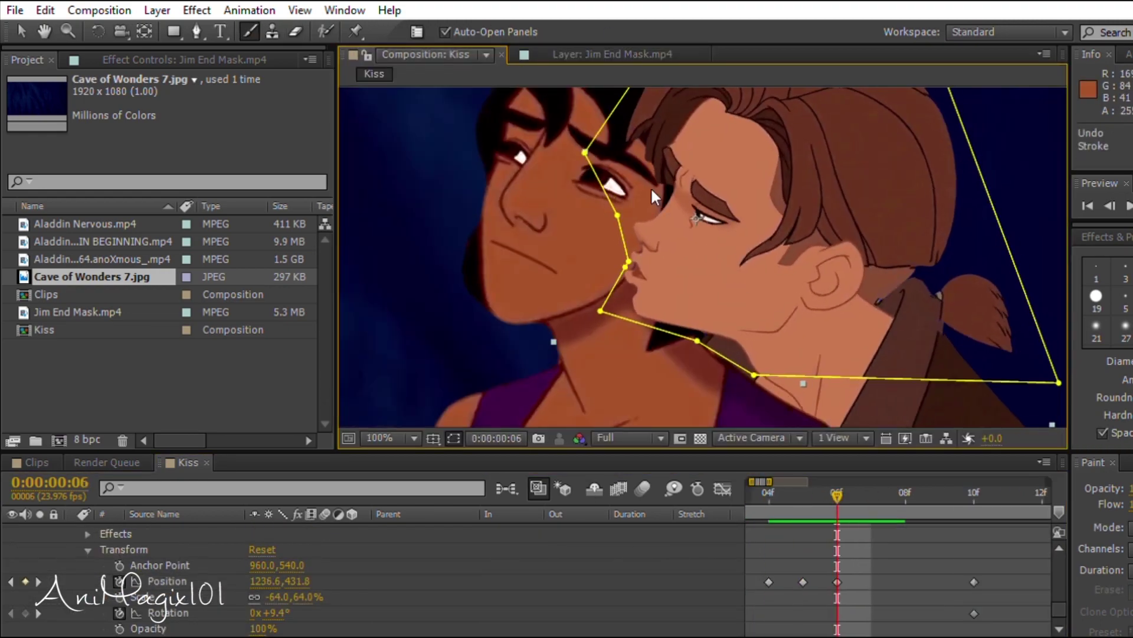
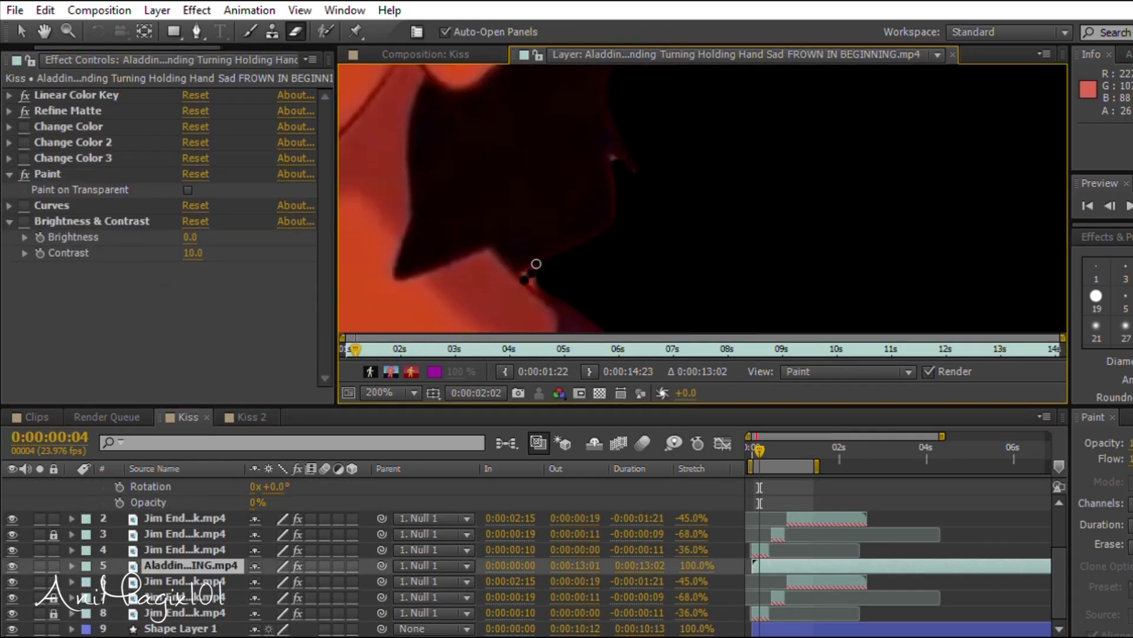
Step: Play a preview of the Kiss composition's keyed close-up of Jim's face
key("comma")
key("space")
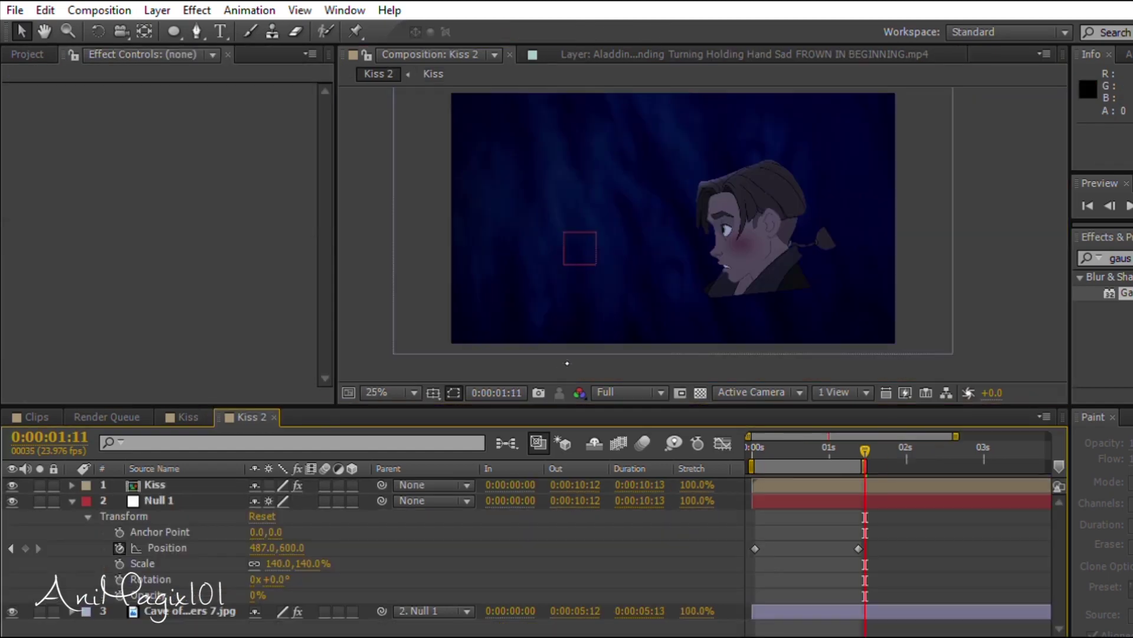
Step: RAM-preview the Kiss 2 composite with the blurred blush on Jim's cheek
key("comma")
key("KP_0")
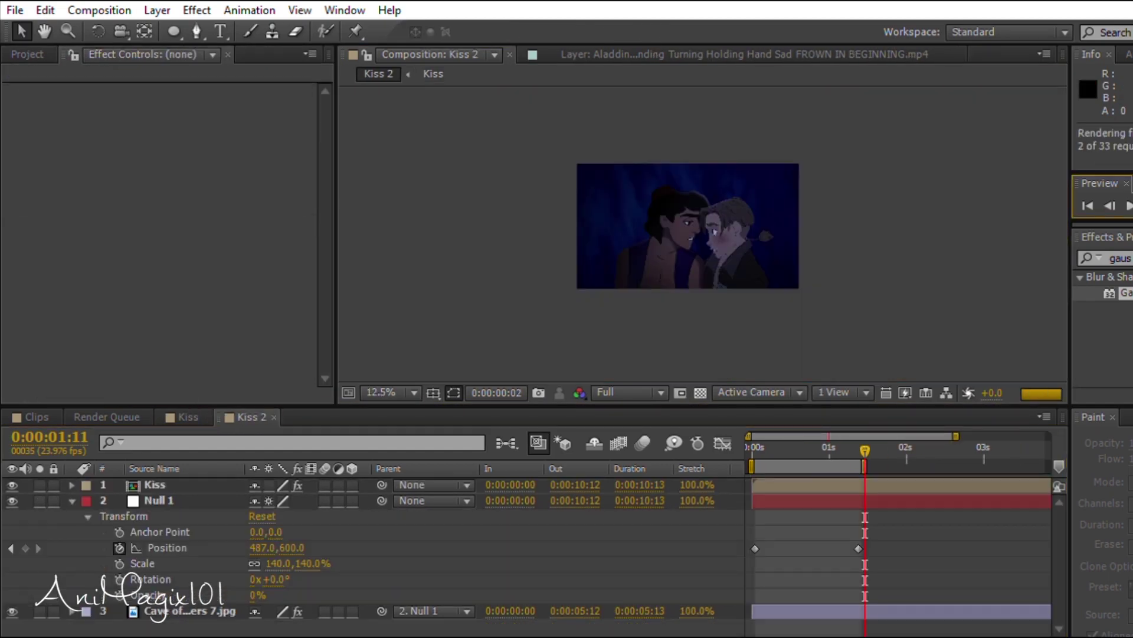